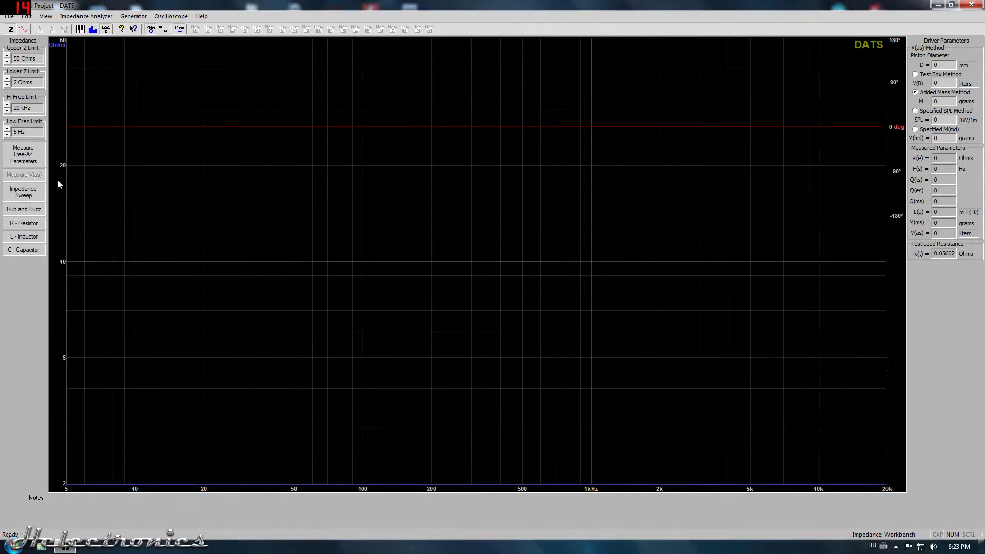
Measure the speaker driver's free-air parameters
{"action": "left_click", "coordinate": [36, 157]}
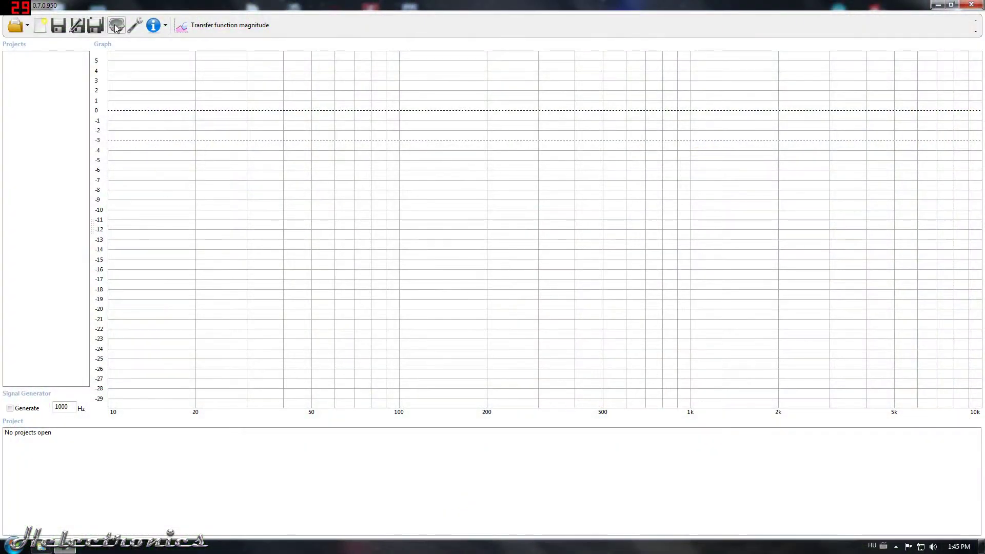
Switch to WinISD and open the parameter entry for a new driver
{"action": "left_click", "coordinate": [116, 25]}
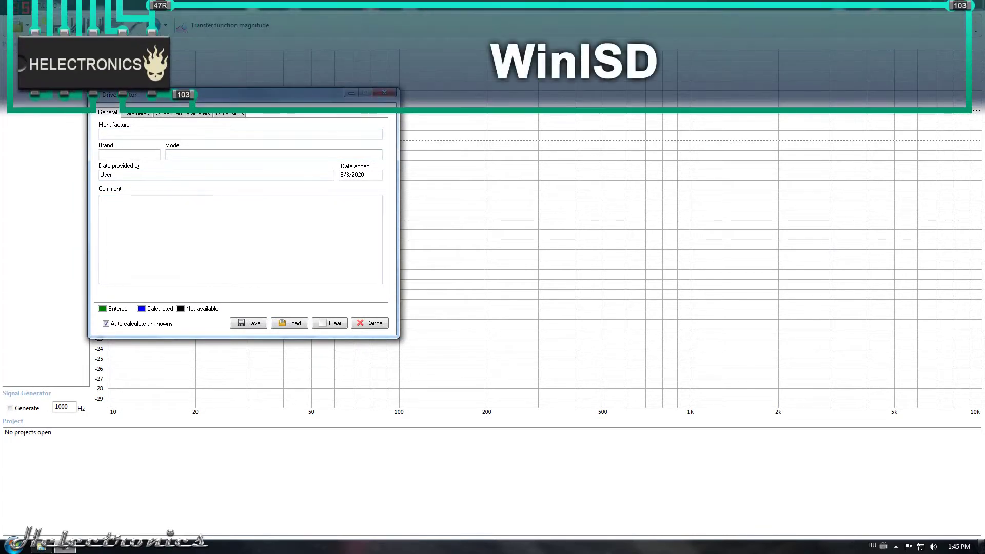
{"action": "left_click", "coordinate": [137, 113]}
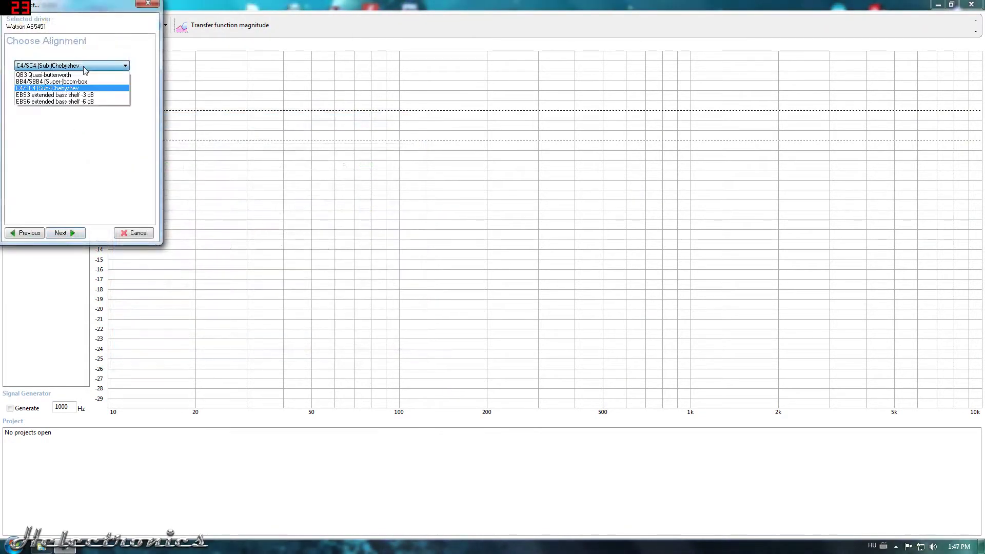
Choose the C4/SC4 (Sub-)Chebyshev alignment for the Watson AS5451 driver and create the project named Test
{"action": "left_click", "coordinate": [85, 88]}
{"action": "left_click", "coordinate": [64, 232]}
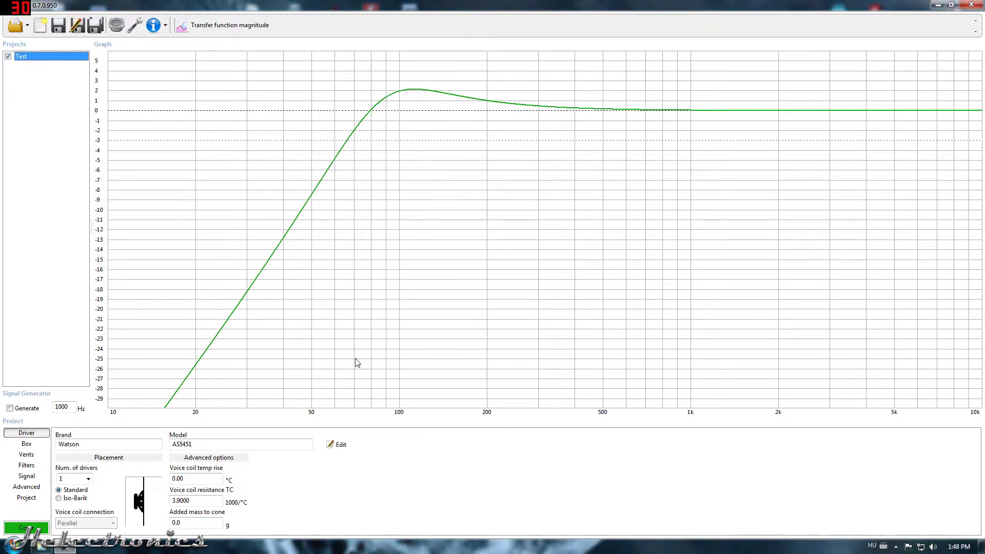
Enable voice coil inductance simulation for the Test project and set its system input power to 10 W
{"action": "left_click", "coordinate": [30, 496]}
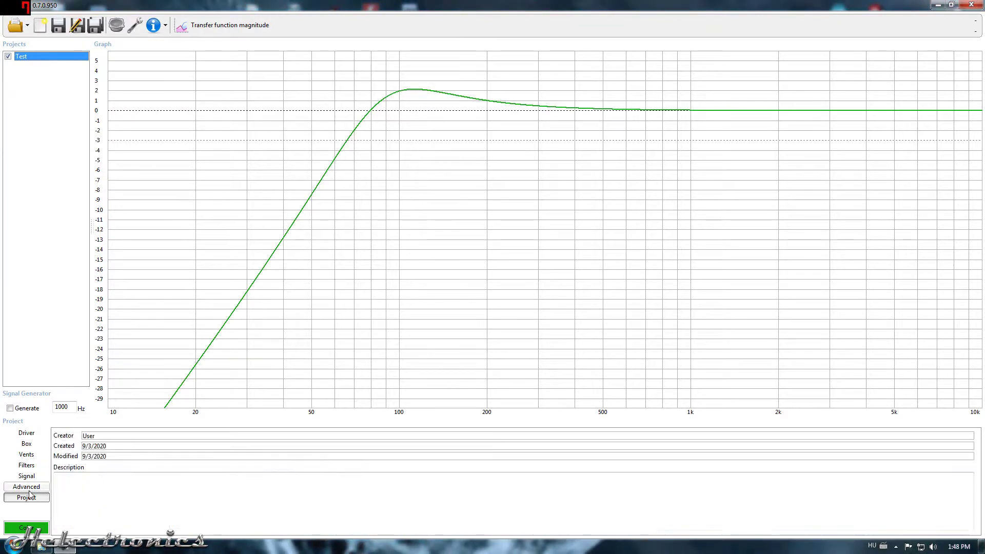
{"action": "left_click", "coordinate": [26, 487]}
{"action": "left_click", "coordinate": [26, 476]}
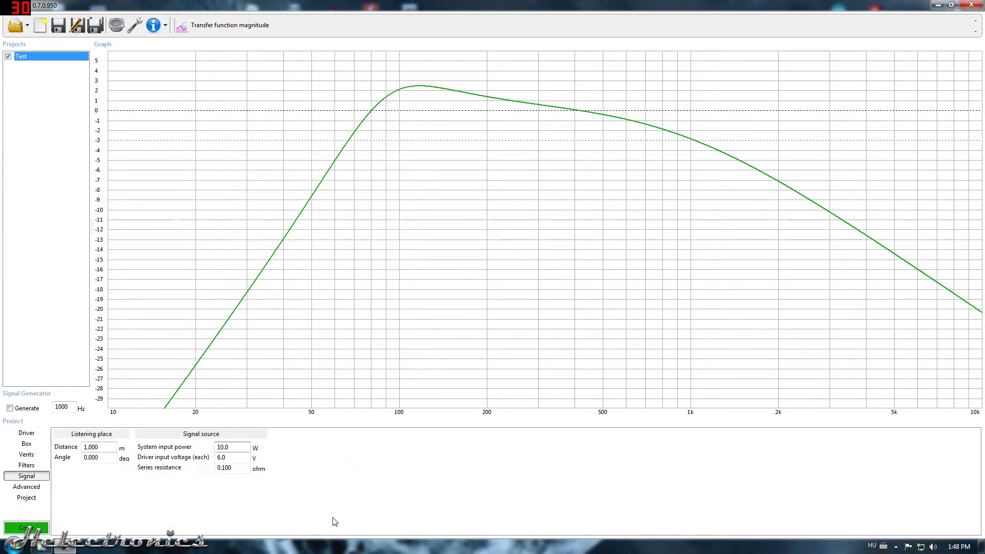
Set the Test project's rear chamber volume to 4000 cm³ and tuning frequency to 60 Hz, and open its vent settings
{"action": "left_click", "coordinate": [29, 432]}
{"action": "left_click", "coordinate": [230, 26]}
{"action": "left_click", "coordinate": [219, 200]}
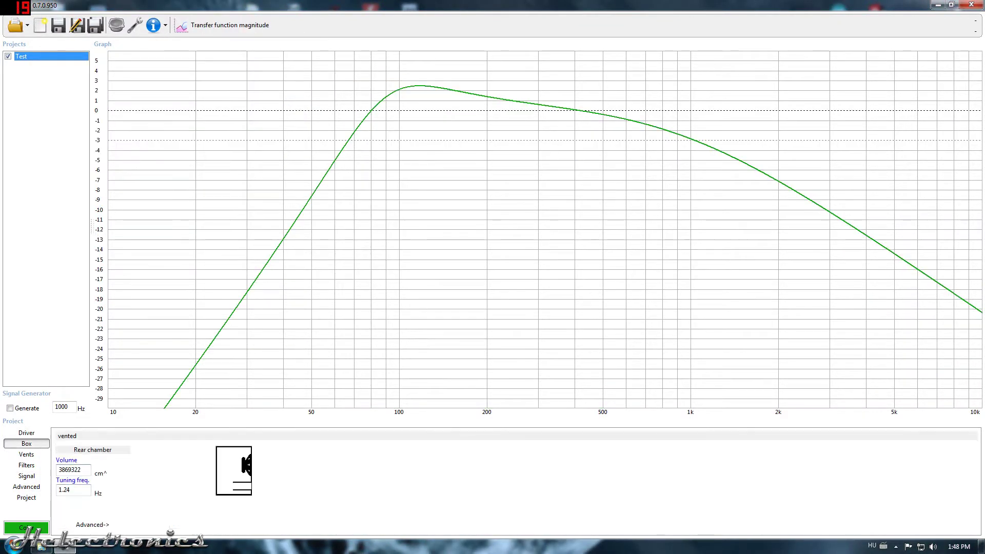
{"action": "type", "text": "60"}
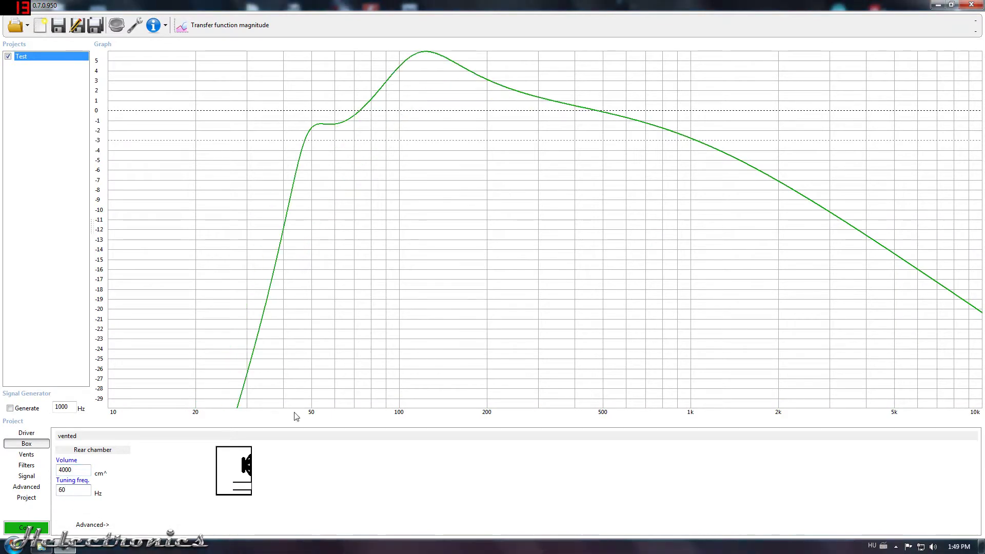
{"action": "left_click", "coordinate": [27, 455]}
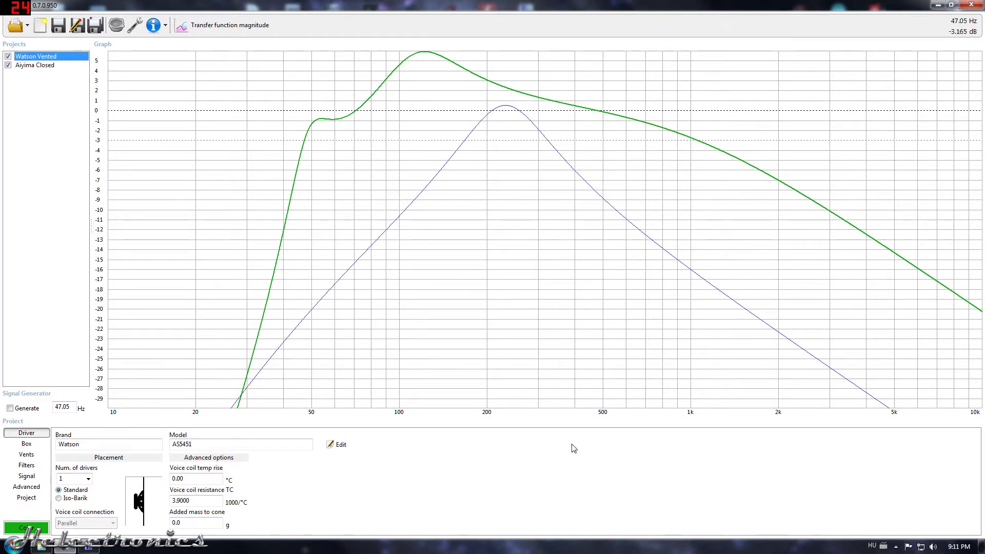
Review the Watson Vented project's box volume, tuning frequency, vent dimensions, filters and signal source settings
{"action": "left_click", "coordinate": [16, 444]}
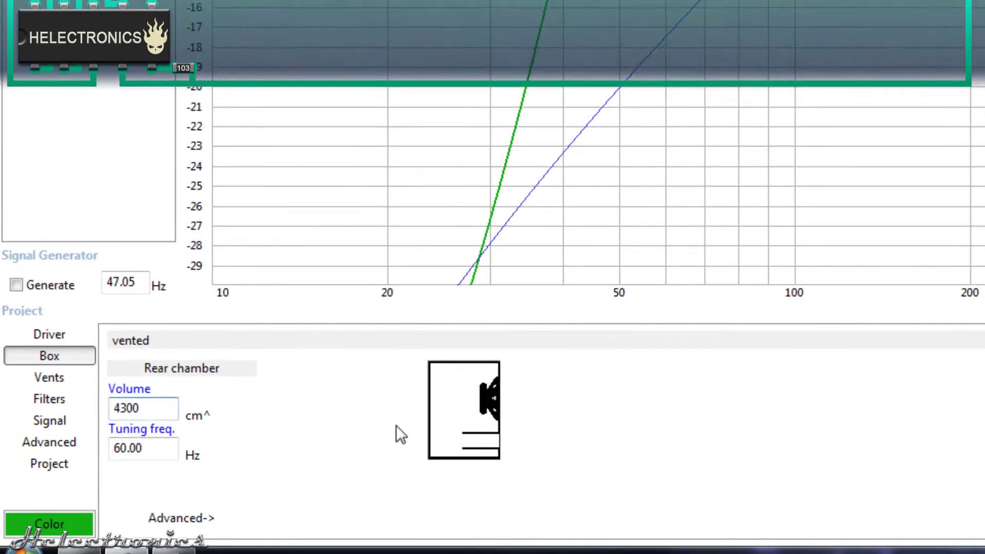
{"action": "left_click", "coordinate": [130, 448]}
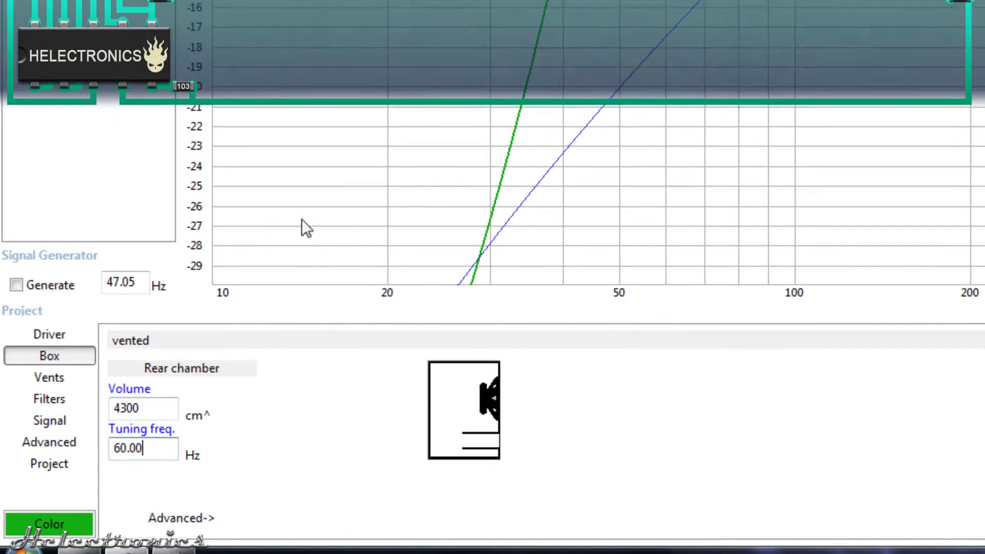
{"action": "left_click", "coordinate": [59, 381]}
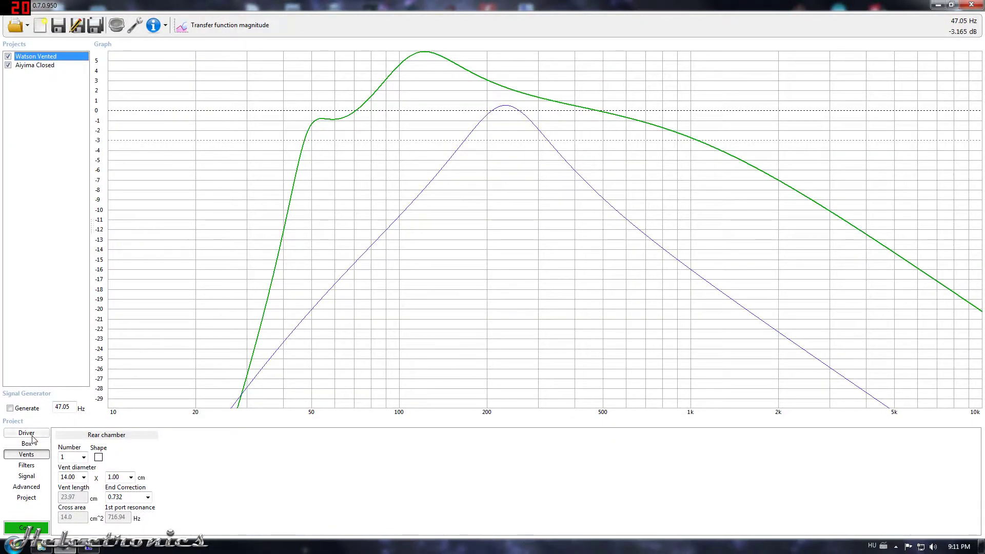
{"action": "left_click", "coordinate": [26, 465]}
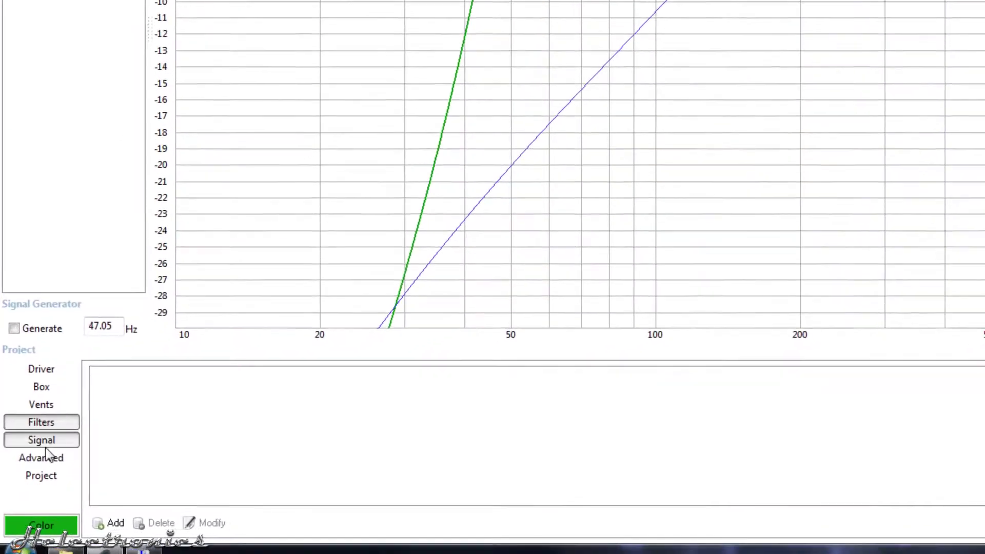
{"action": "left_click", "coordinate": [27, 476]}
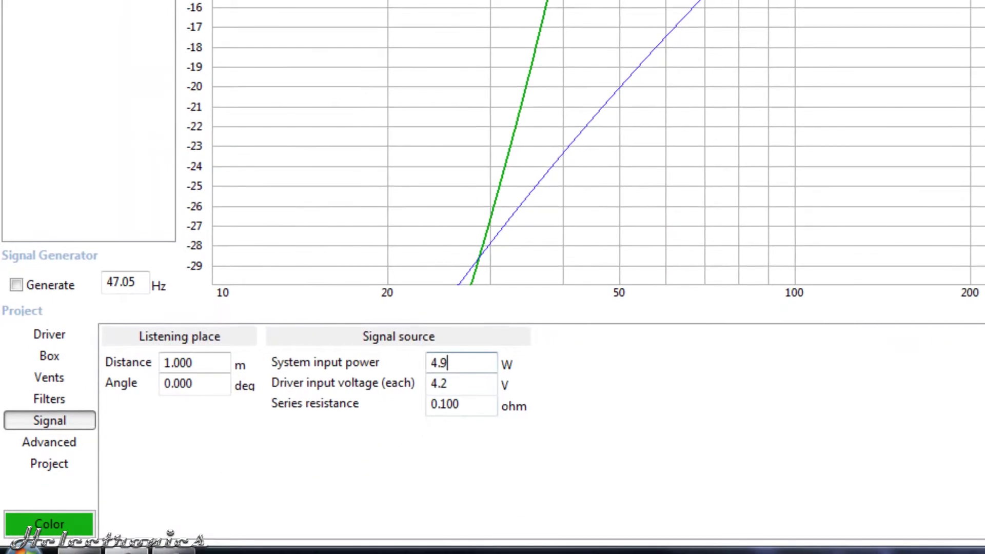
Toggle voice coil inductance simulation off and back on for Watson Vented to compare its response curves
{"action": "left_click", "coordinate": [58, 448]}
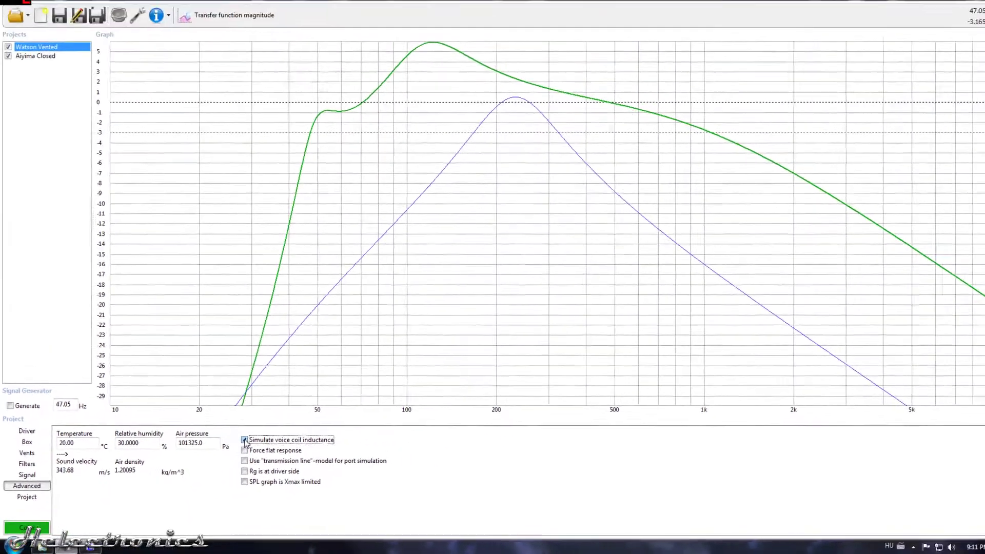
{"action": "left_click", "coordinate": [244, 440]}
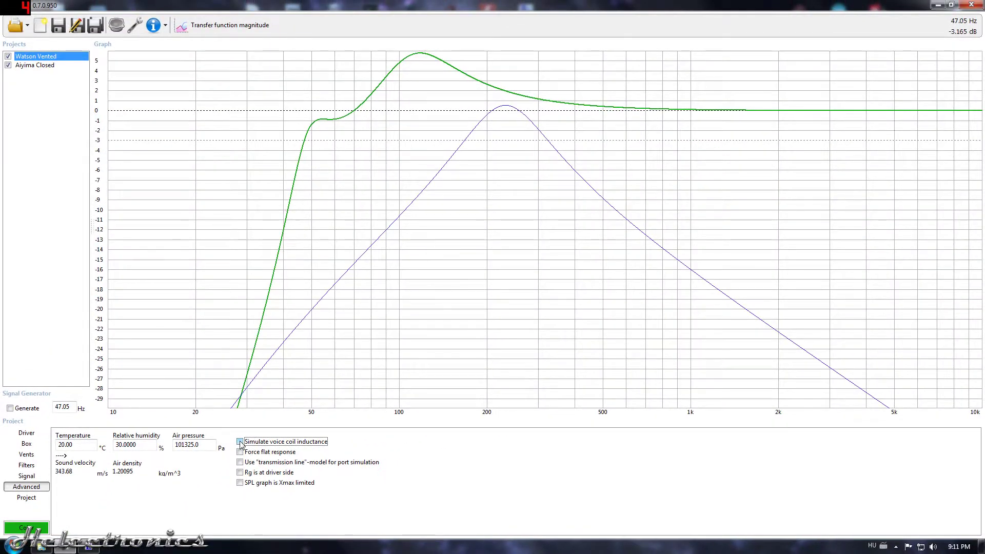
{"action": "left_click", "coordinate": [240, 442]}
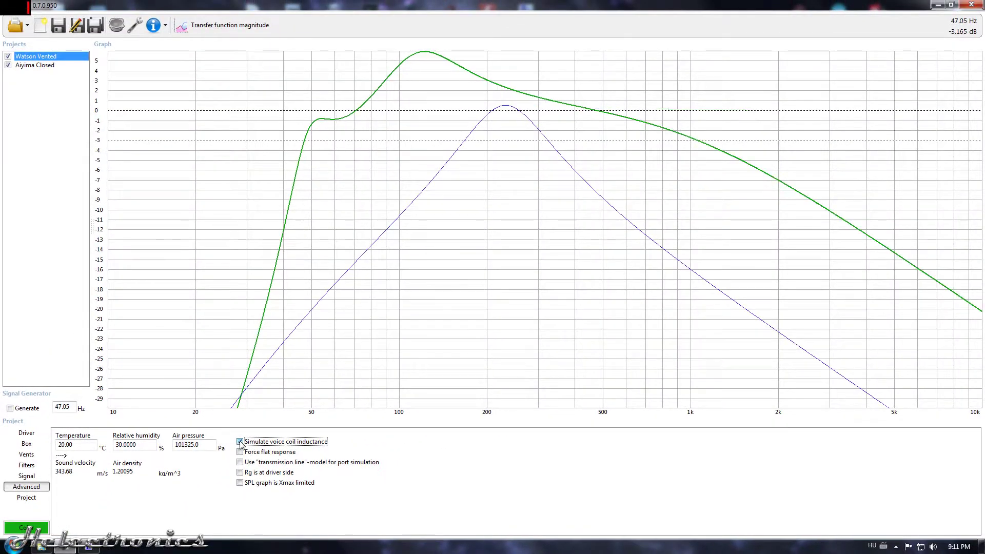
{"action": "left_click", "coordinate": [240, 442]}
{"action": "left_click", "coordinate": [240, 442]}
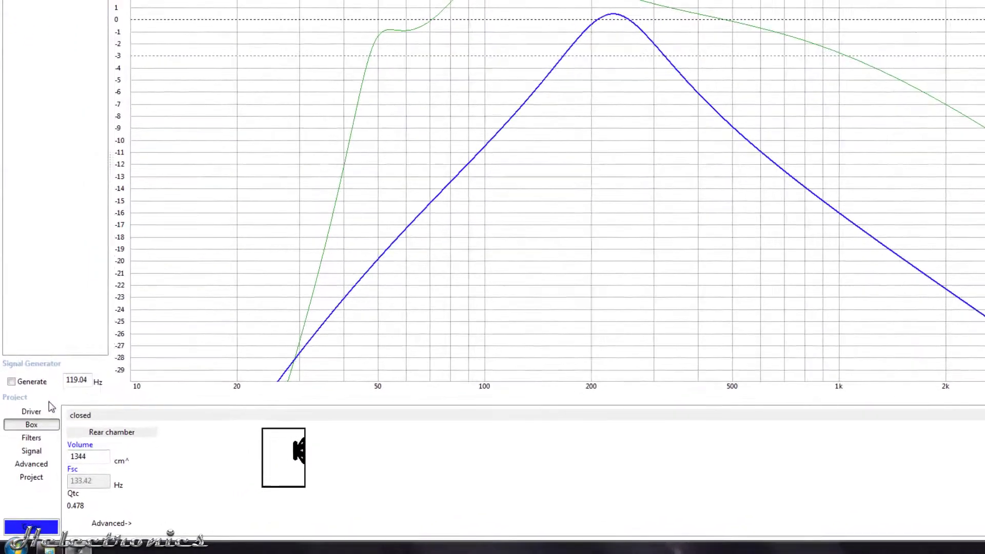
Review the Aiyima Closed project's driver, closed box, signal source and filter settings
{"action": "left_click", "coordinate": [27, 433]}
{"action": "left_click", "coordinate": [68, 363]}
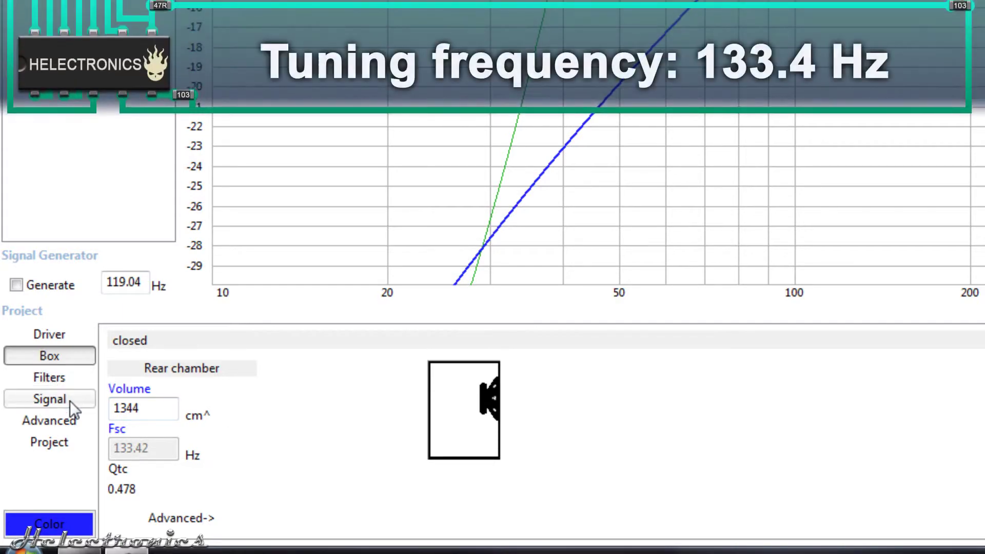
{"action": "left_click", "coordinate": [71, 402]}
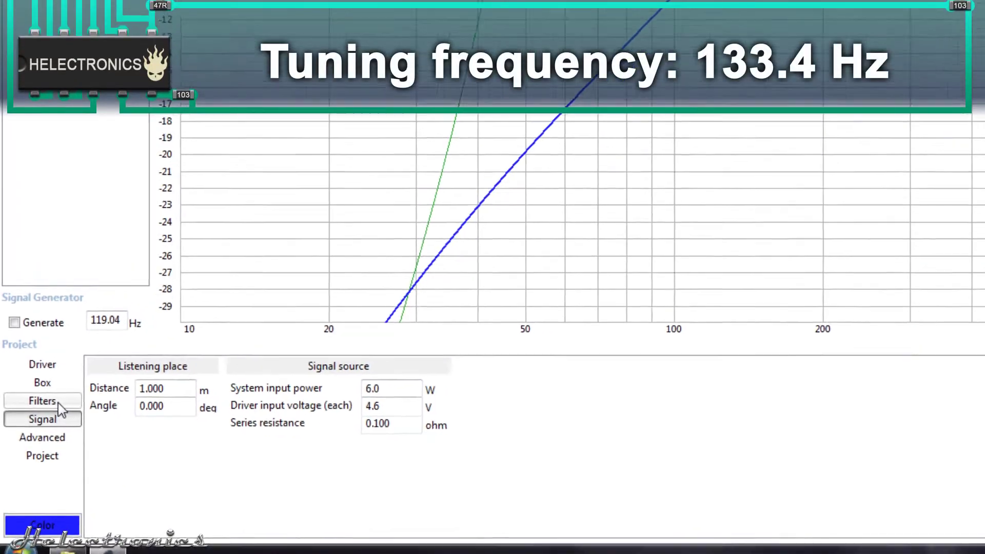
{"action": "left_click", "coordinate": [58, 403]}
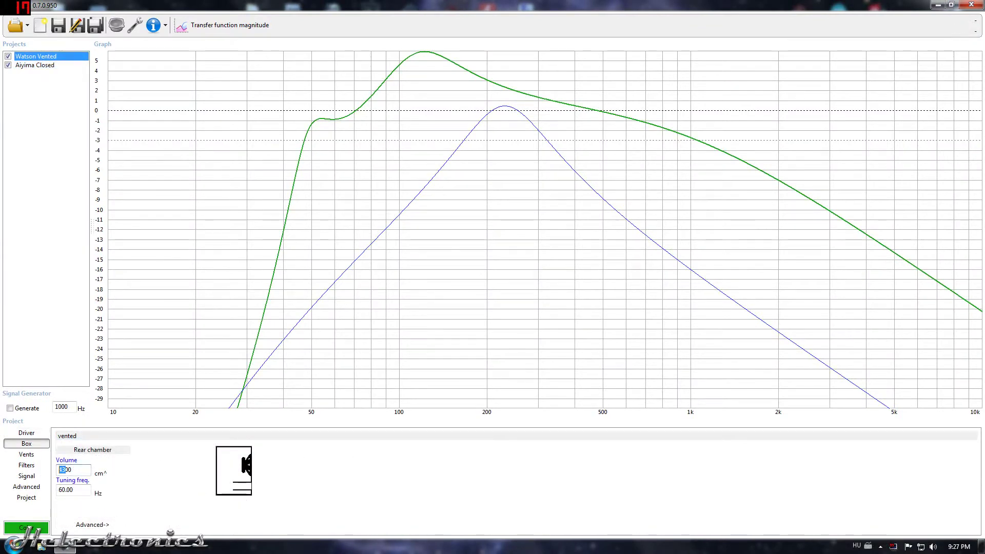
Set the Watson Vented rear chamber volume to 4500 and then 5000 cm³, and probe its response curve near 50 Hz
{"action": "type", "text": "45"}
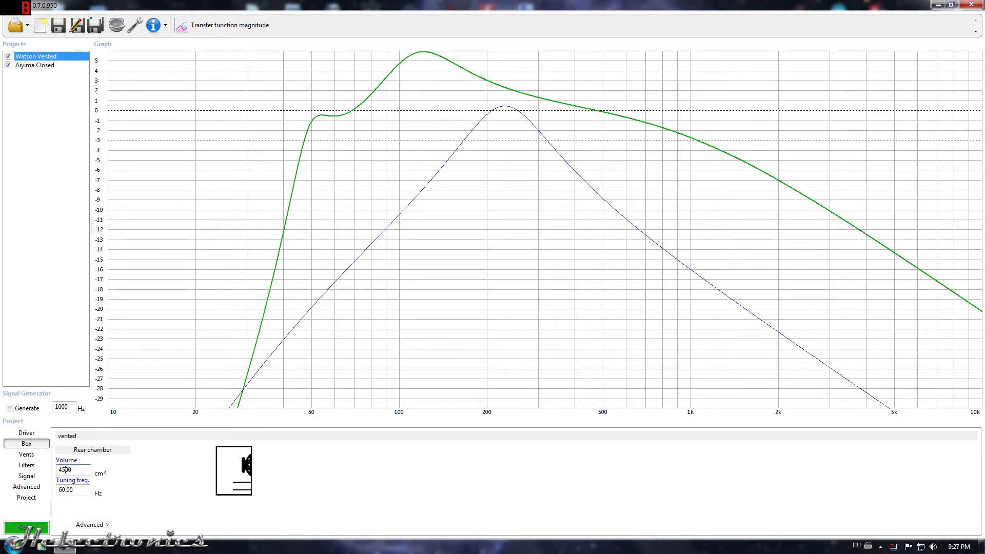
{"action": "key", "text": "shift+Left"}
{"action": "key", "text": "shift+Left"}
{"action": "type", "text": "50"}
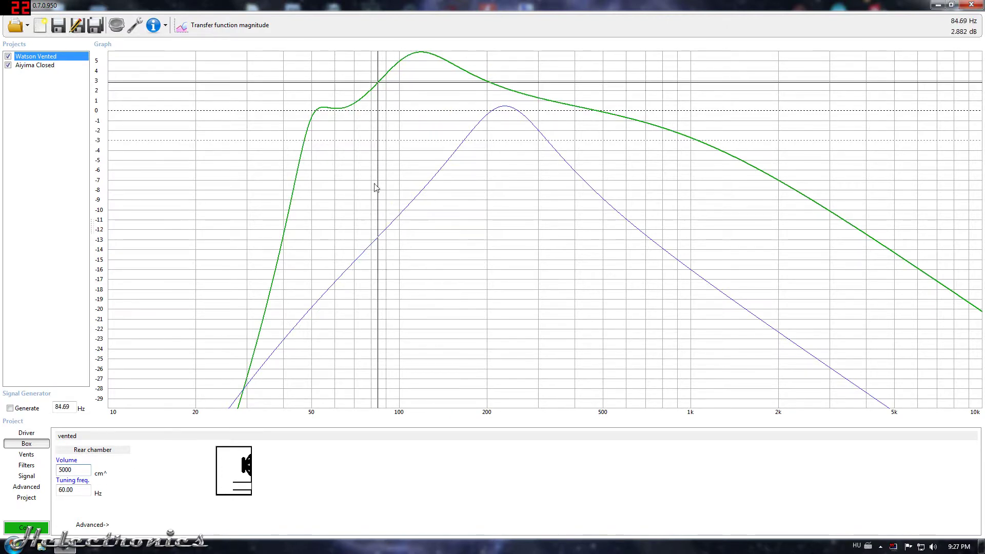
{"action": "left_click", "coordinate": [320, 199]}
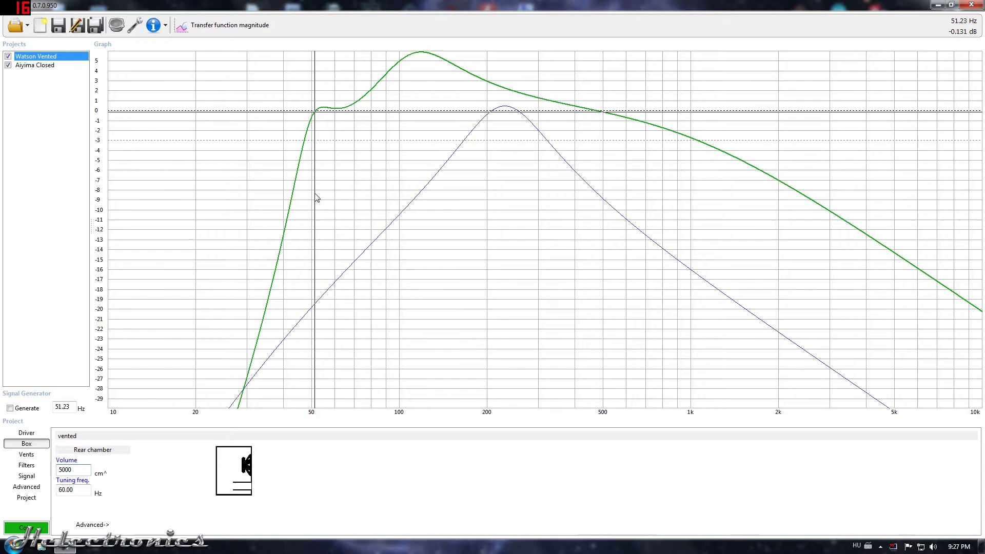